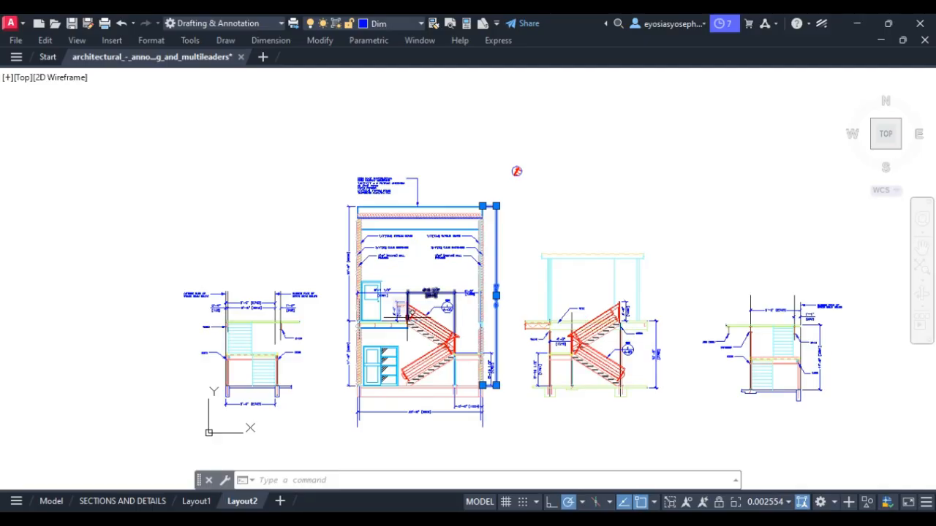
Regenerate the whole drawing across all viewports with Regen All.
{"action": "scroll", "coordinate": [410, 310], "scroll_direction": "up", "scroll_amount": 6}
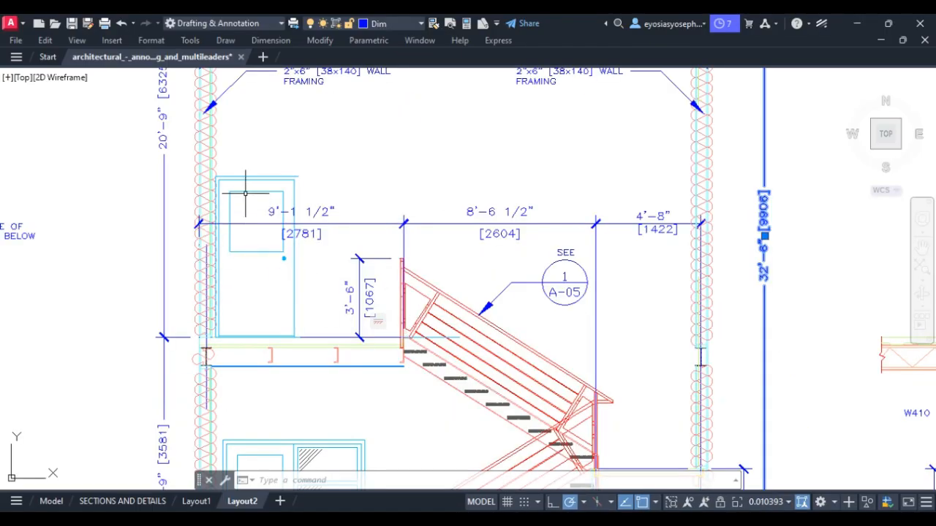
{"action": "scroll", "coordinate": [363, 294], "scroll_direction": "down", "scroll_amount": 2}
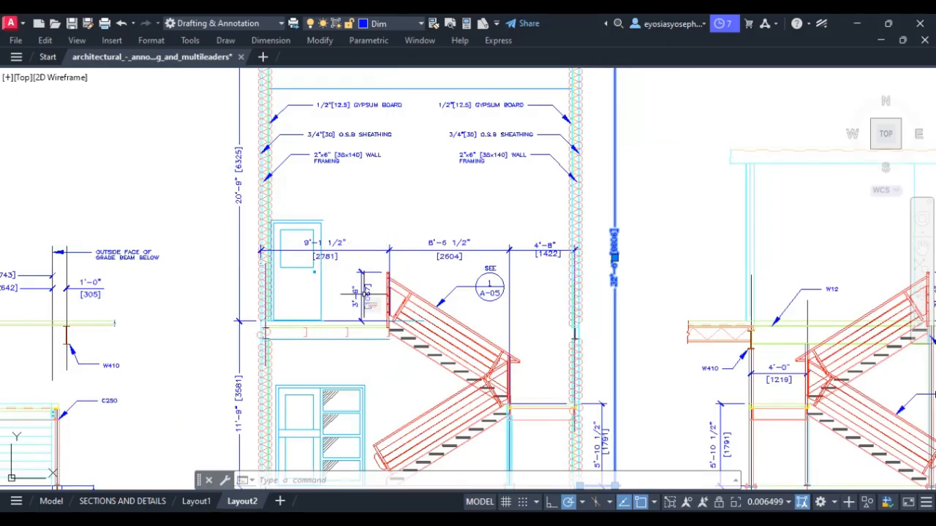
{"action": "scroll", "coordinate": [364, 294], "scroll_direction": "down", "scroll_amount": 2}
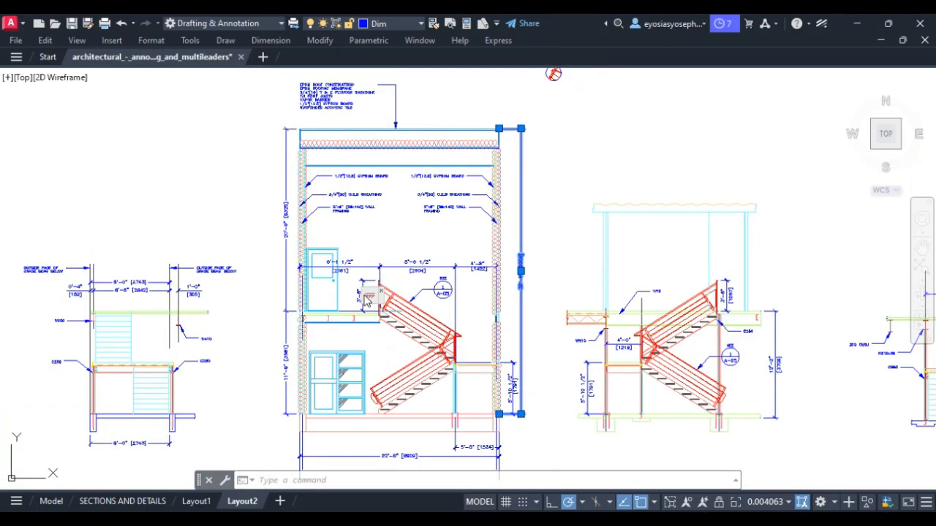
{"action": "left_click", "coordinate": [106, 44]}
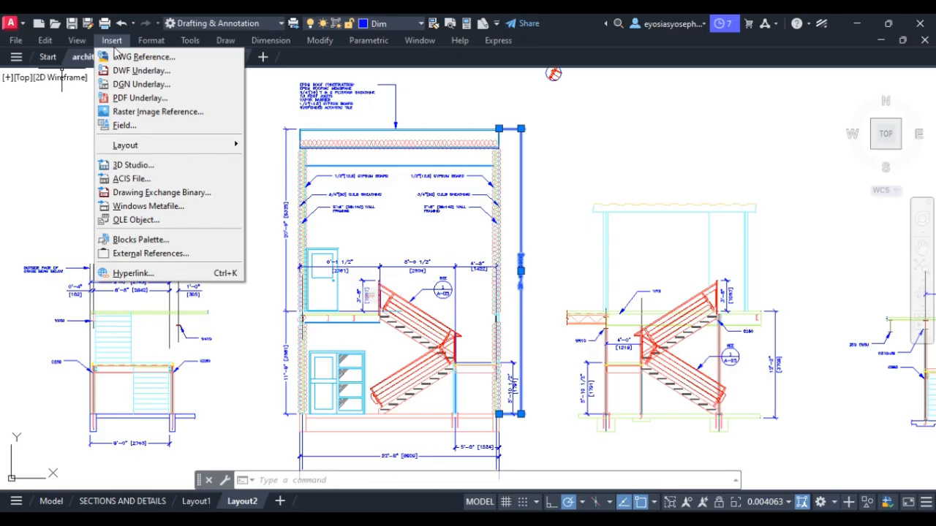
{"action": "left_click", "coordinate": [114, 46]}
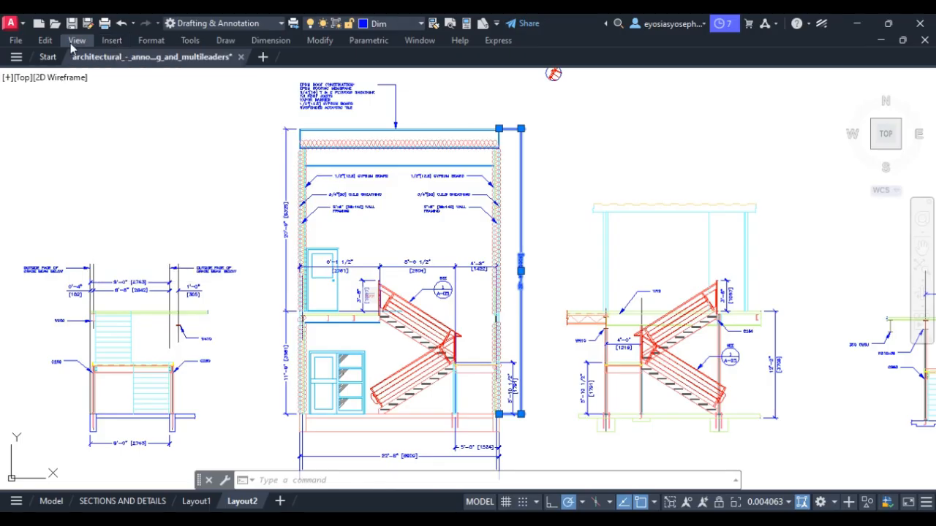
{"action": "left_click", "coordinate": [76, 42]}
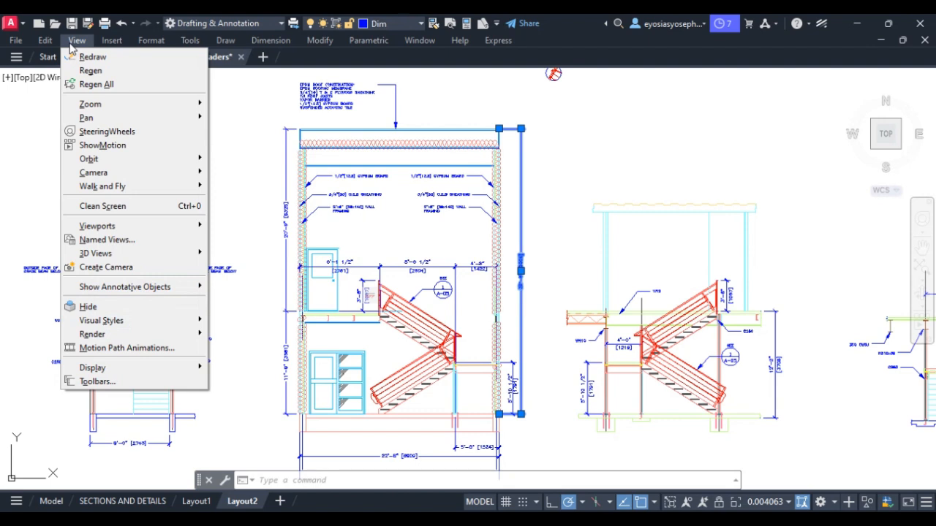
{"action": "left_click", "coordinate": [97, 85]}
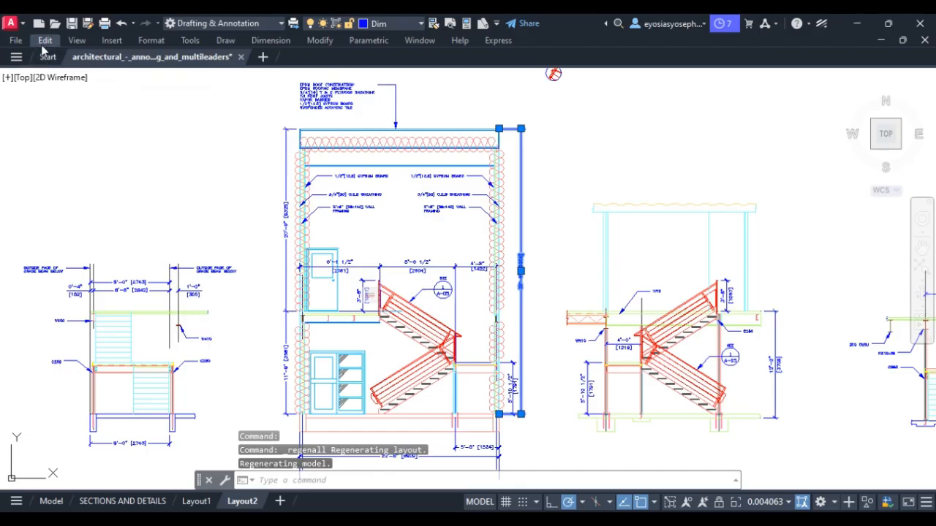
{"action": "left_click", "coordinate": [44, 40]}
{"action": "left_click", "coordinate": [44, 41]}
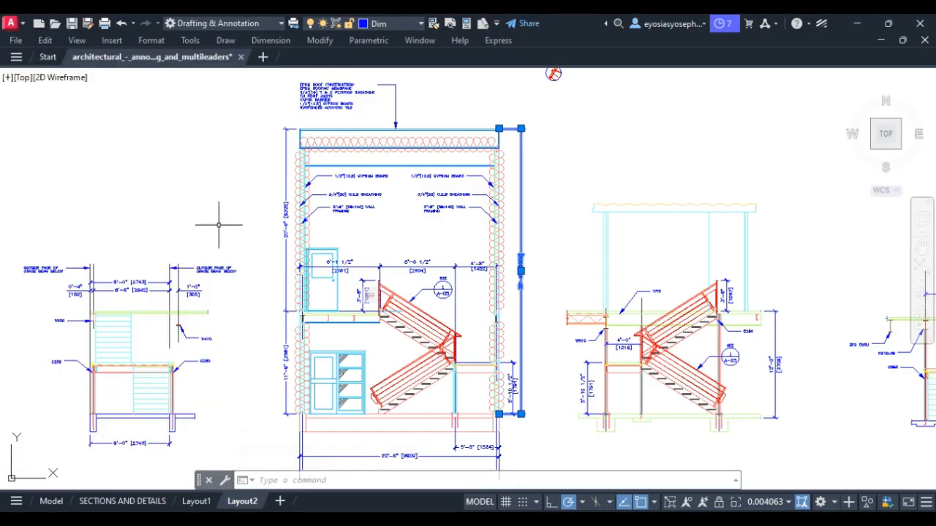
{"action": "scroll", "coordinate": [155, 195], "scroll_direction": "up", "scroll_amount": 6}
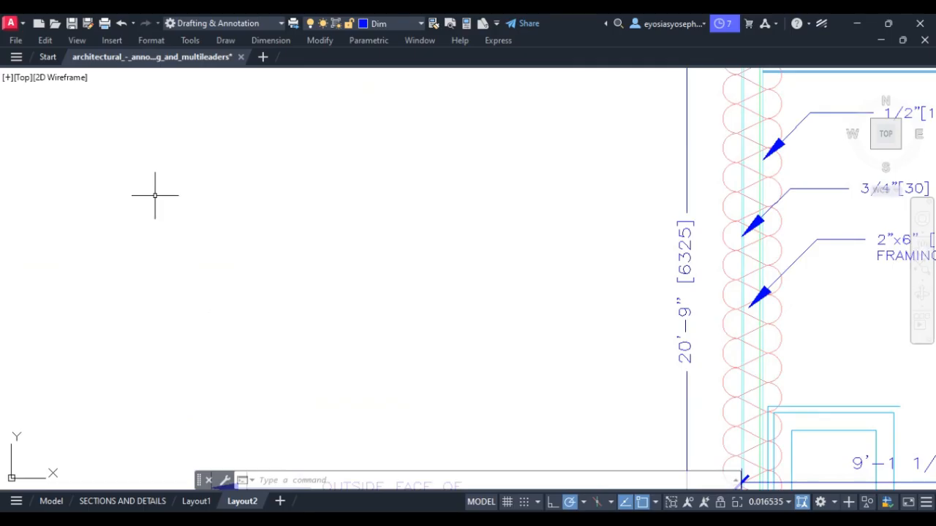
{"action": "left_click", "coordinate": [208, 154]}
{"action": "left_click", "coordinate": [207, 154]}
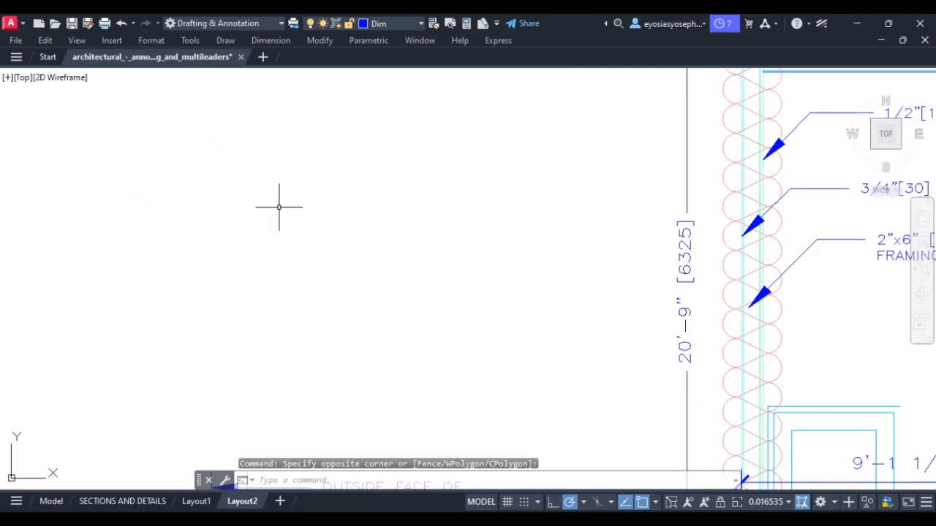
{"action": "left_click", "coordinate": [256, 184]}
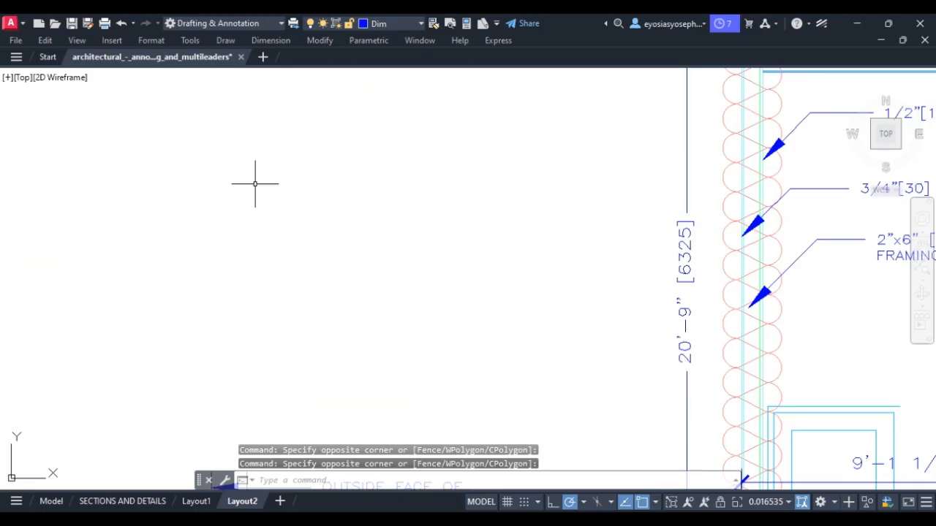
{"action": "type", "text": "d"}
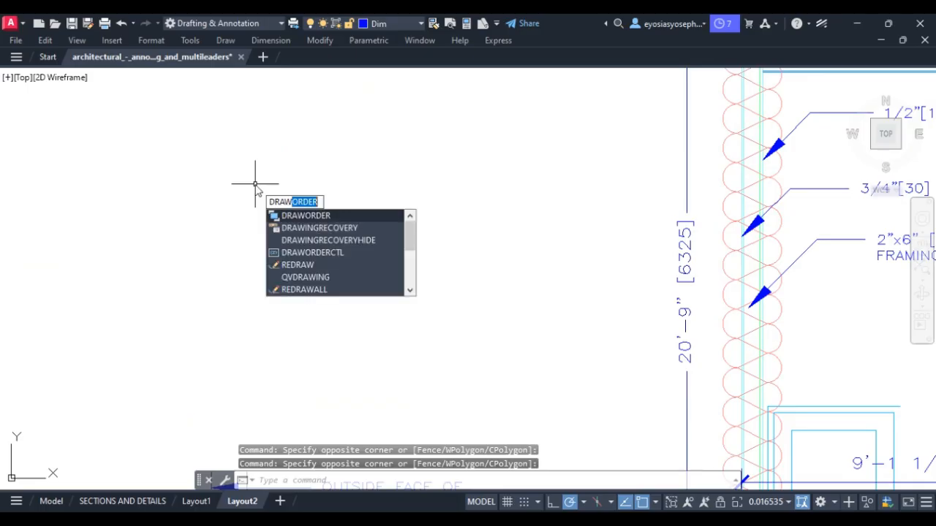
{"action": "key", "text": "Escape"}
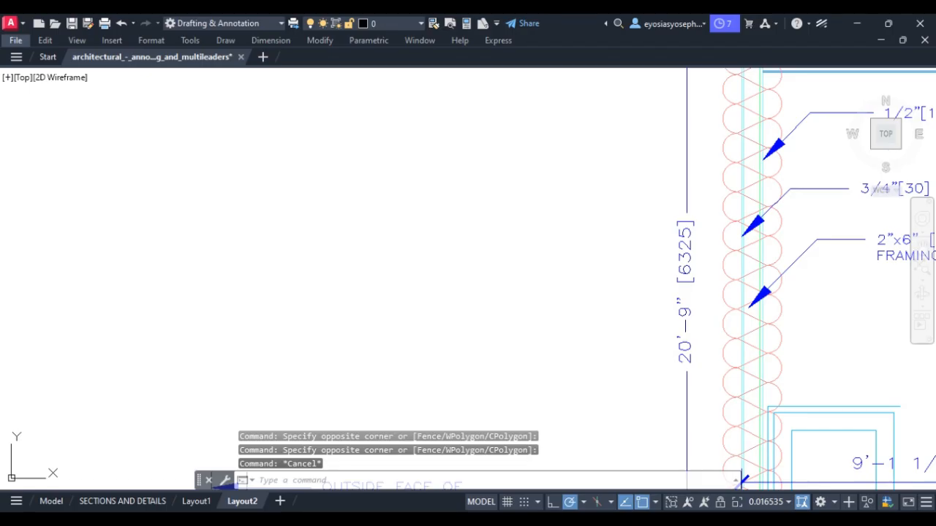
Select the three horizontal lines at the top of the upper-floor door and its glass panel in the building section.
{"action": "scroll", "coordinate": [449, 232], "scroll_direction": "down", "scroll_amount": 6}
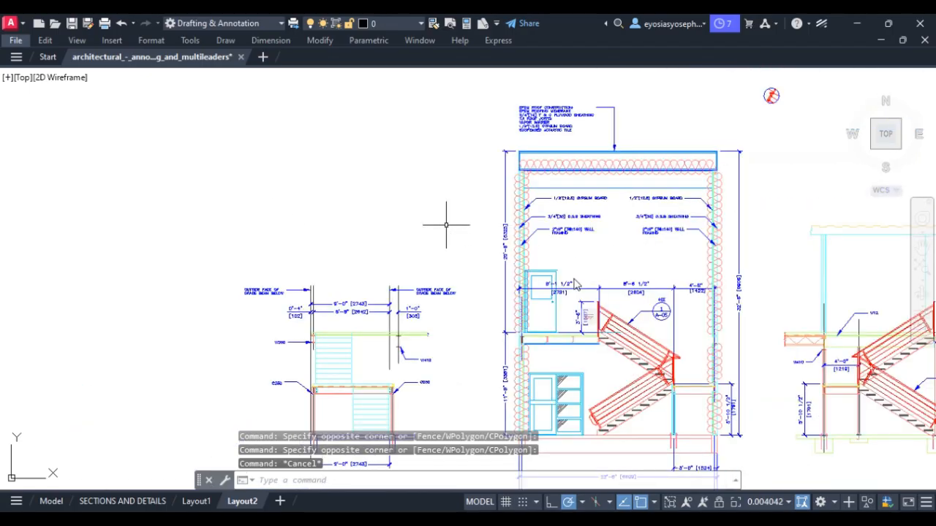
{"action": "scroll", "coordinate": [572, 273], "scroll_direction": "up", "scroll_amount": 10}
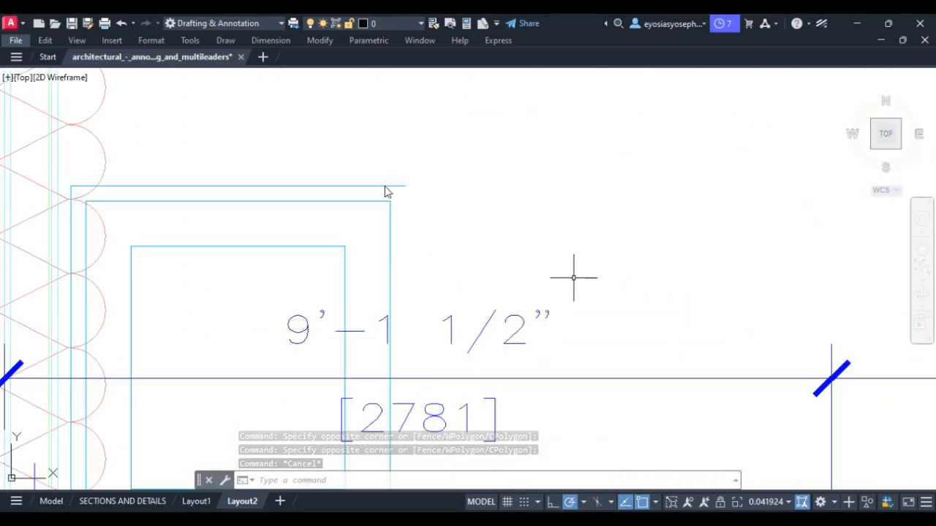
{"action": "left_click", "coordinate": [386, 187]}
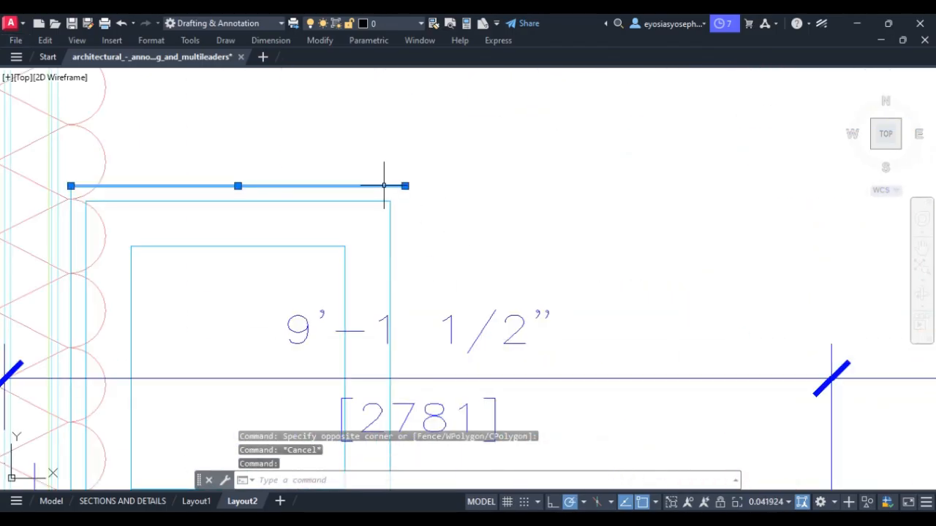
{"action": "left_click", "coordinate": [242, 201]}
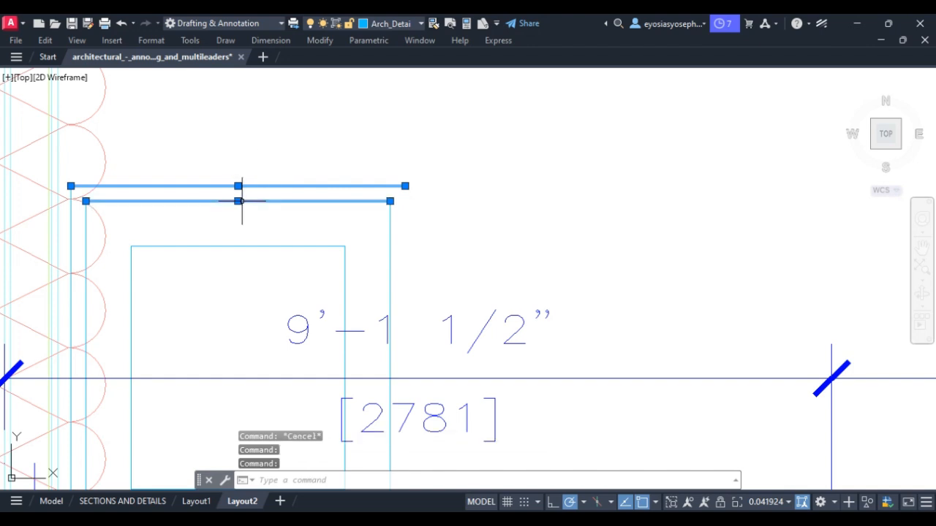
{"action": "left_click", "coordinate": [206, 247]}
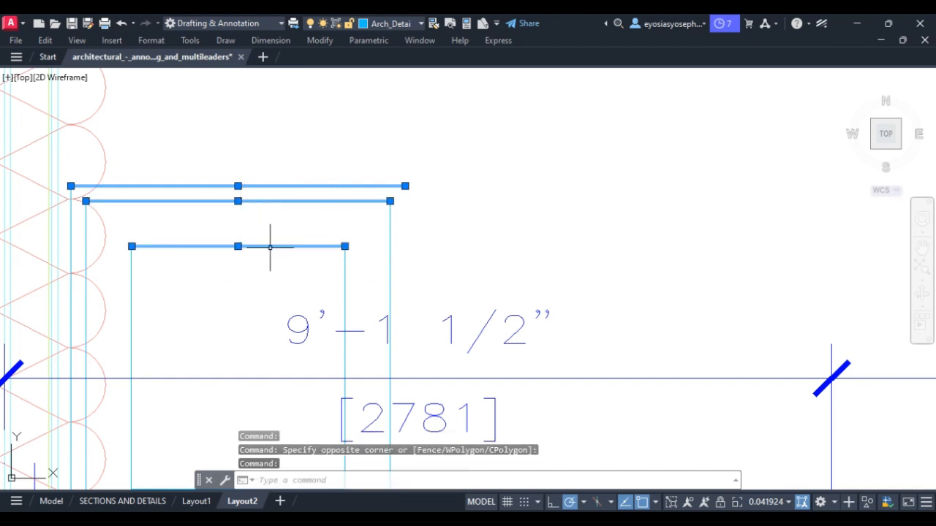
{"action": "scroll", "coordinate": [360, 244], "scroll_direction": "down", "scroll_amount": 2}
{"action": "scroll", "coordinate": [589, 250], "scroll_direction": "down", "scroll_amount": 2}
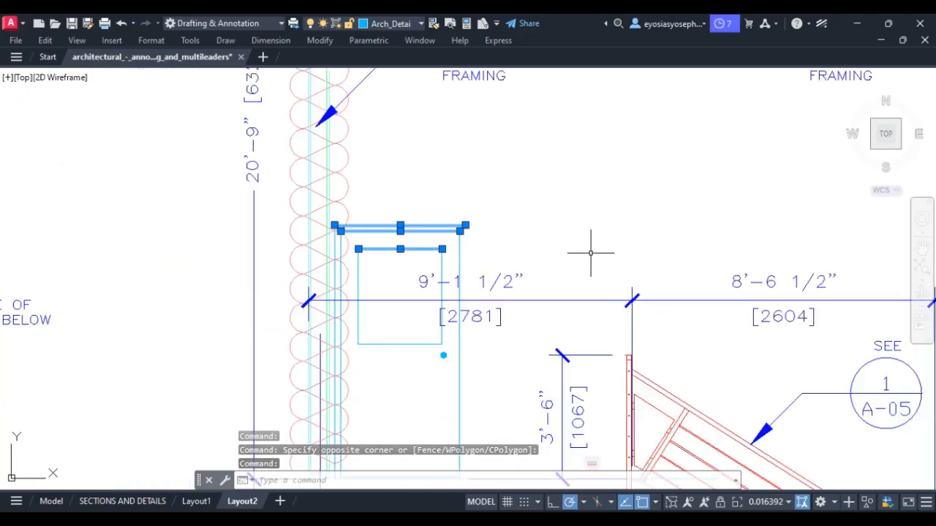
{"action": "scroll", "coordinate": [591, 253], "scroll_direction": "down", "scroll_amount": 4}
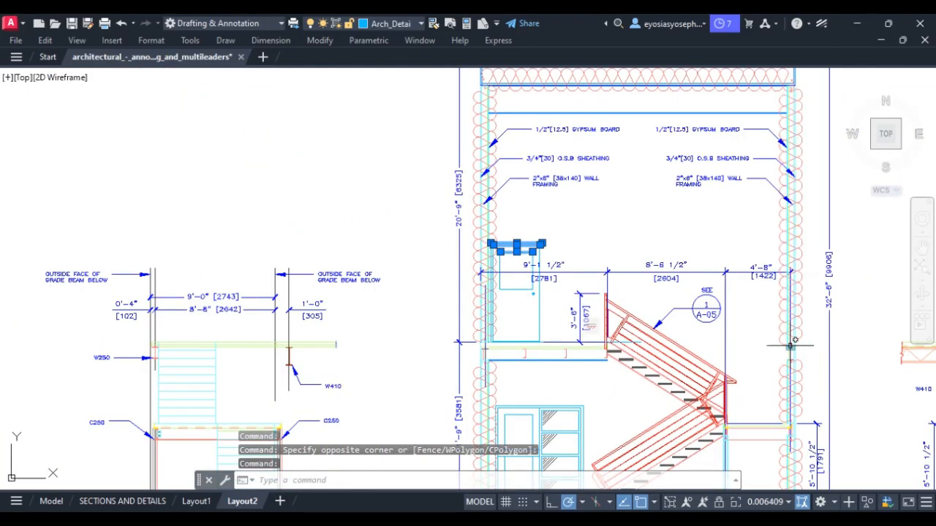
Start a block definition named "sample test" with its base point at the lower end of the right wall's upper insulation.
{"action": "scroll", "coordinate": [800, 332], "scroll_direction": "up", "scroll_amount": 2}
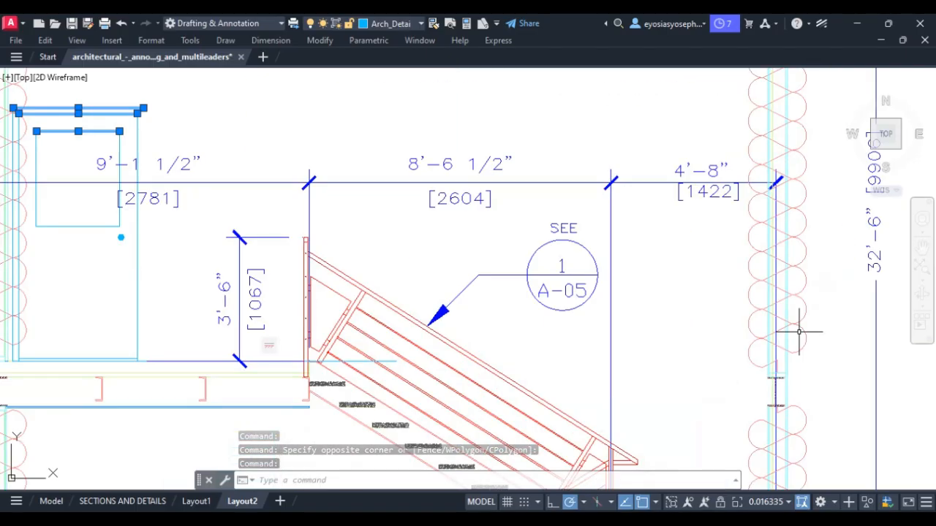
{"action": "left_click", "coordinate": [839, 282]}
{"action": "key", "text": "Escape"}
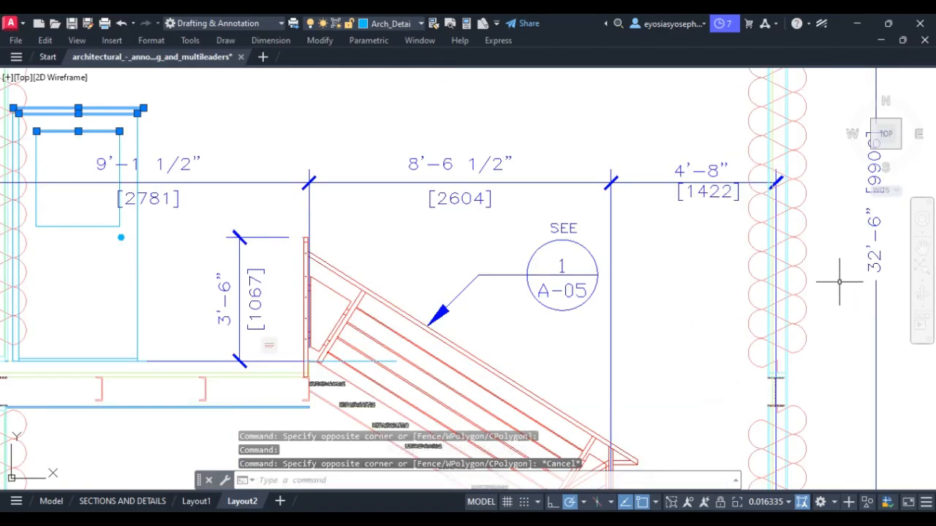
{"action": "type", "text": "BLOCK"}
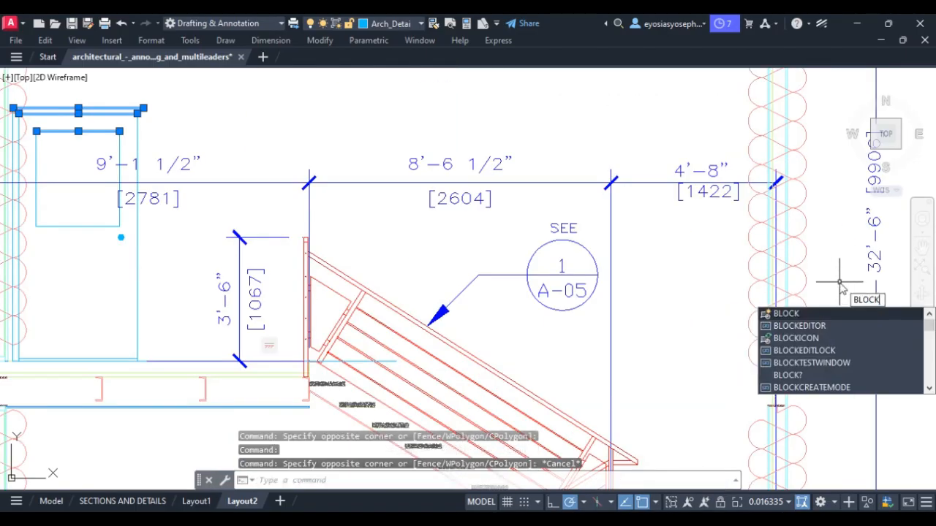
{"action": "key", "text": "Return"}
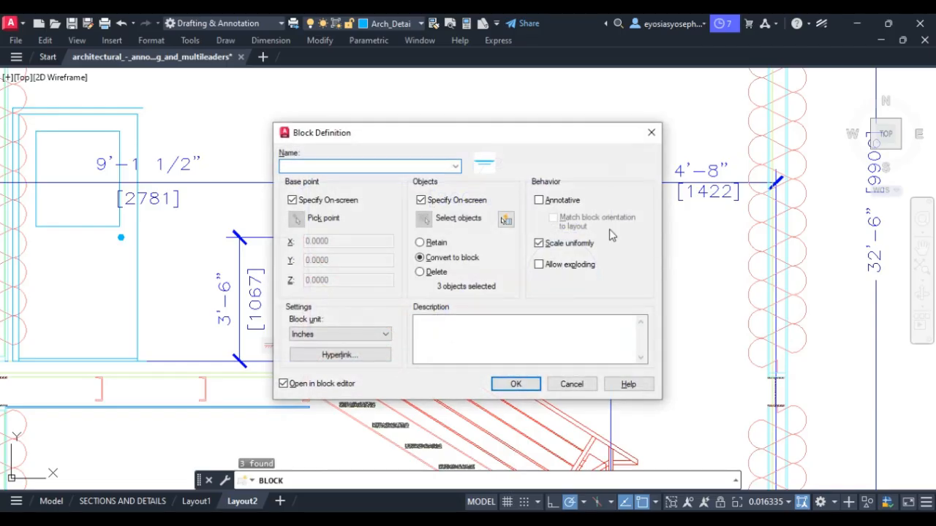
{"action": "type", "text": "sample test"}
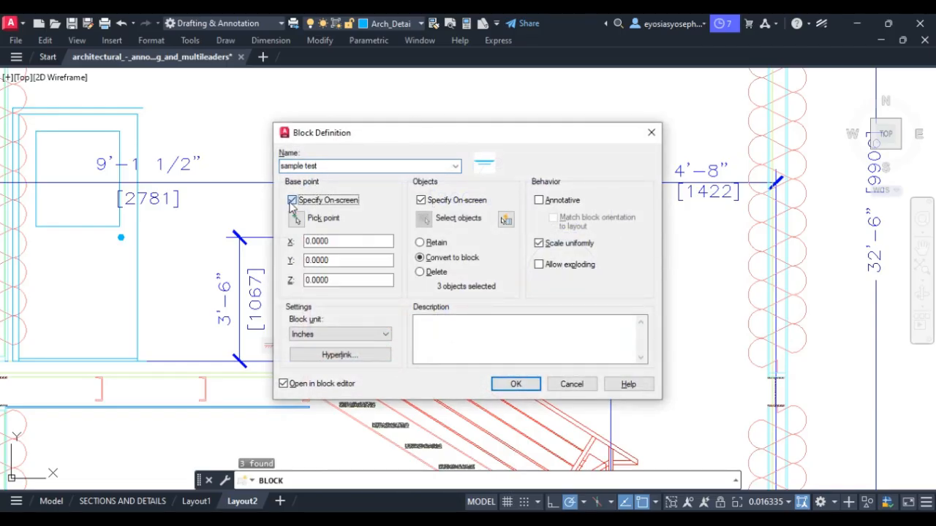
{"action": "left_click", "coordinate": [295, 219]}
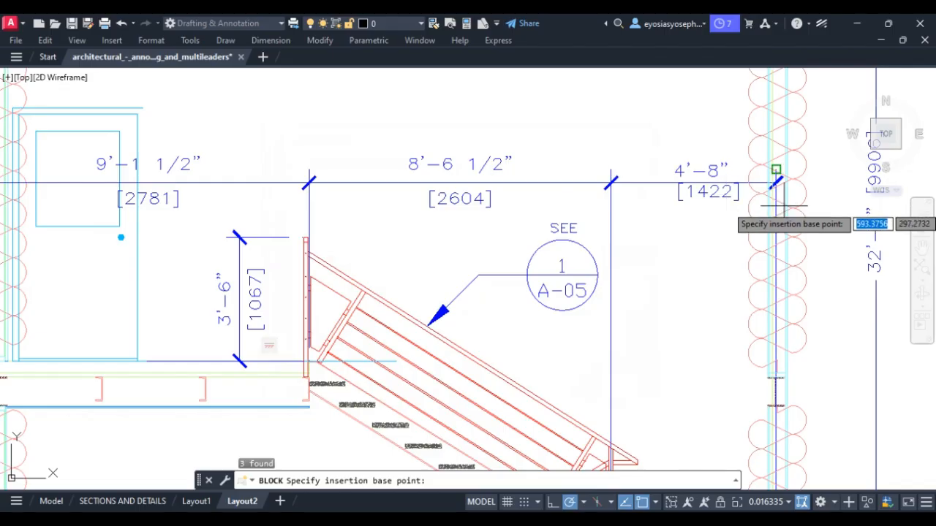
{"action": "left_click", "coordinate": [777, 372]}
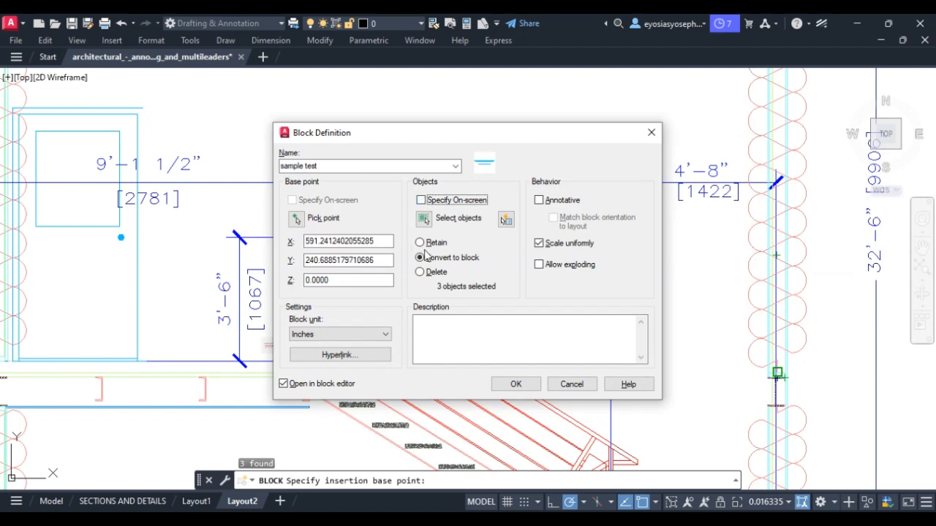
Define the block from only the right wall's upper insulation, converting it to a block and opening it in the block editor.
{"action": "left_click", "coordinate": [425, 219]}
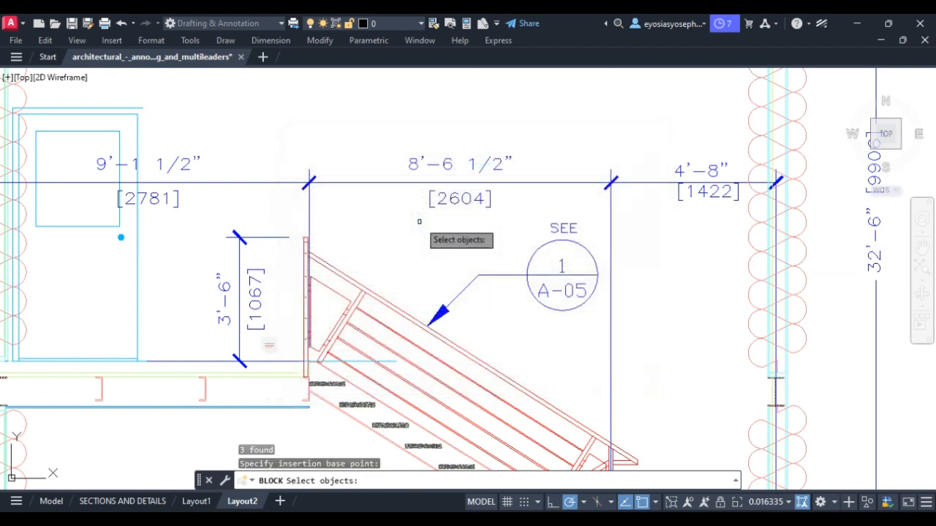
{"action": "left_click", "coordinate": [793, 237]}
{"action": "left_click", "coordinate": [792, 237]}
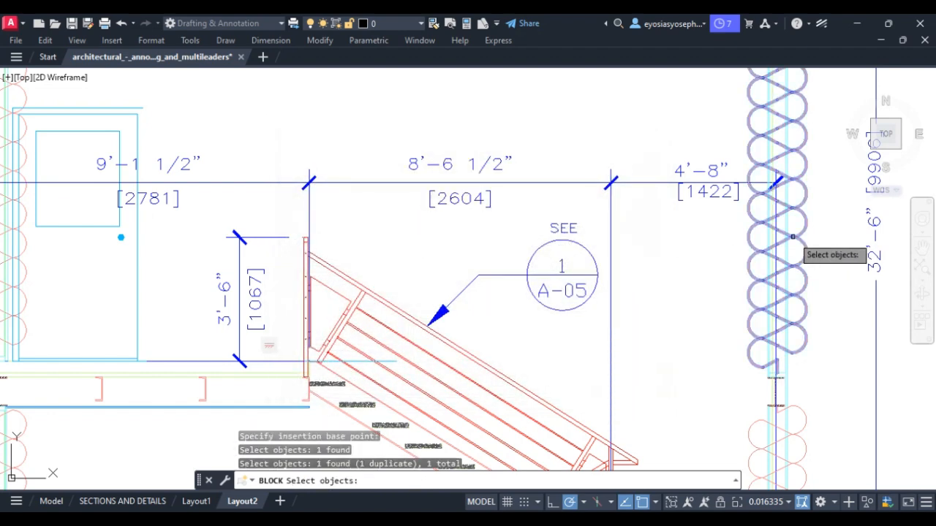
{"action": "left_click", "coordinate": [792, 237]}
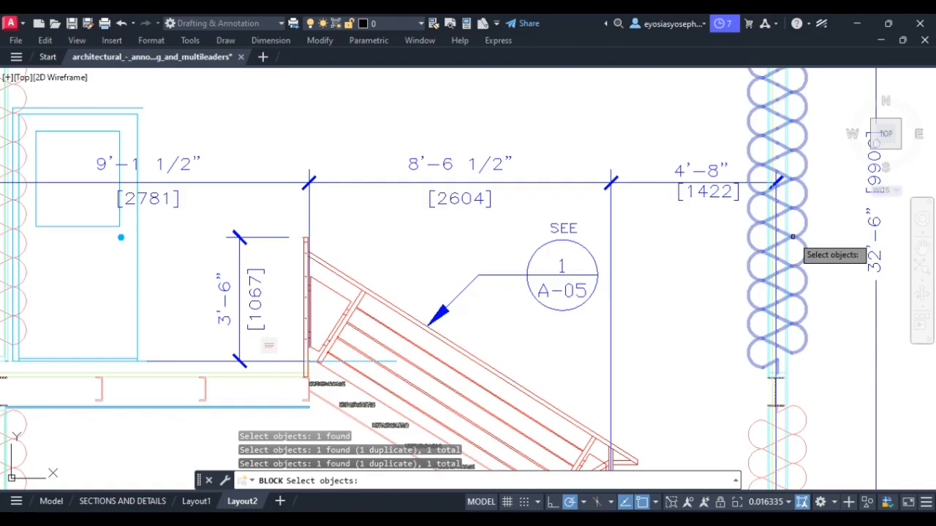
{"action": "key", "text": "Return"}
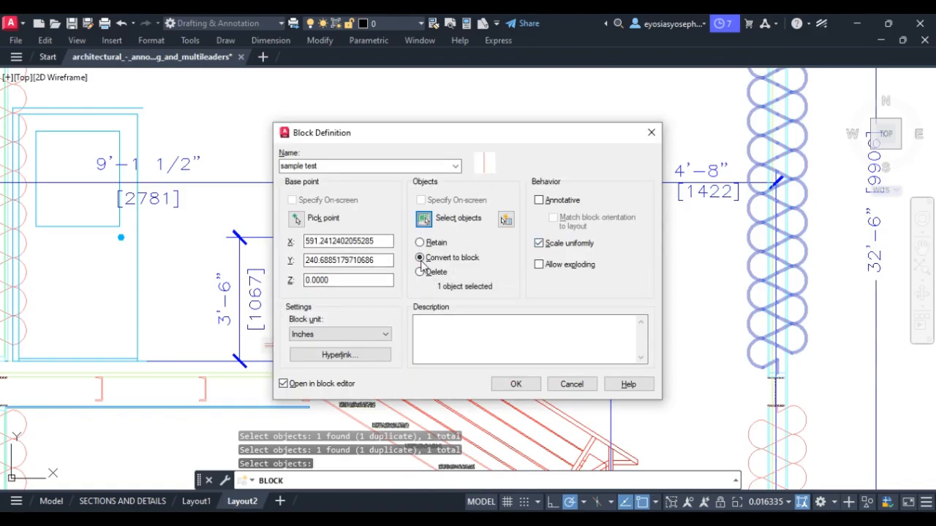
{"action": "left_click", "coordinate": [521, 384]}
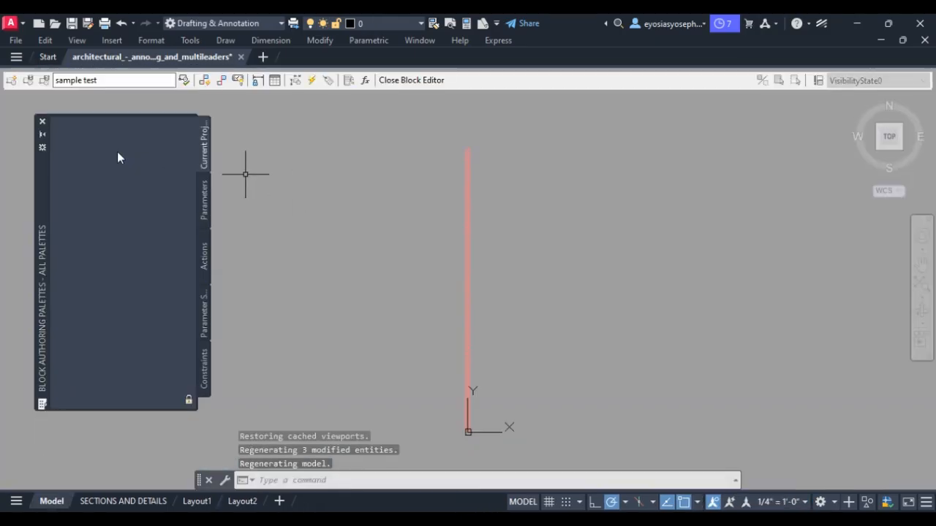
Try to run the WBLOCK command inside the block editor.
{"action": "left_click", "coordinate": [42, 135]}
{"action": "type", "text": "wblock"}
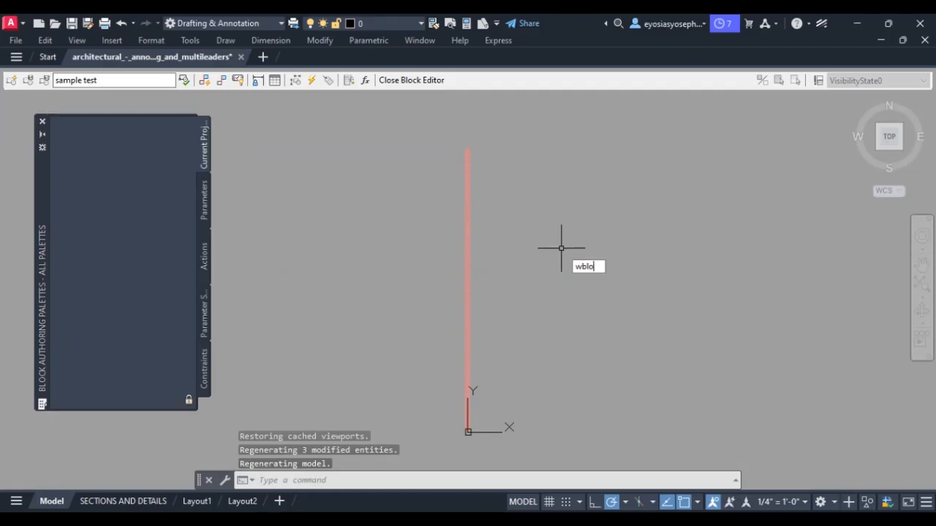
{"action": "key", "text": "Return"}
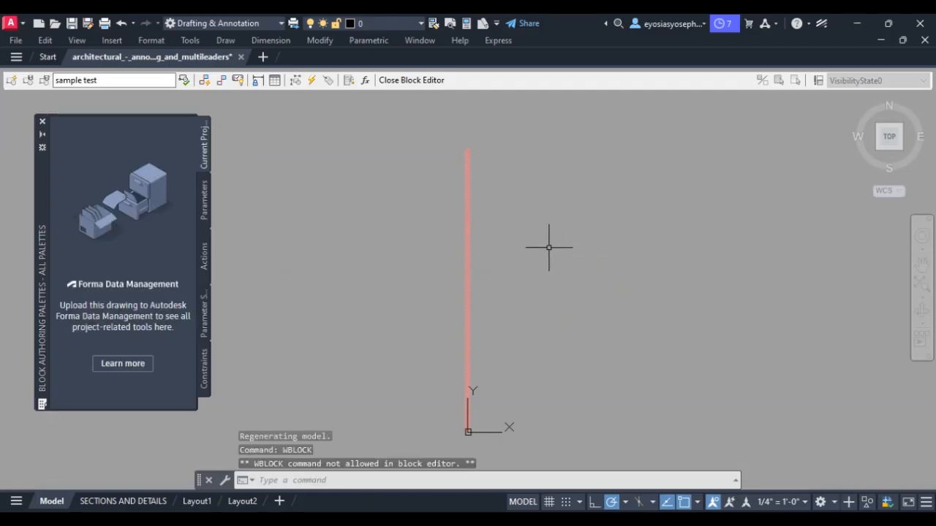
{"action": "left_click", "coordinate": [467, 261]}
{"action": "left_click", "coordinate": [496, 260]}
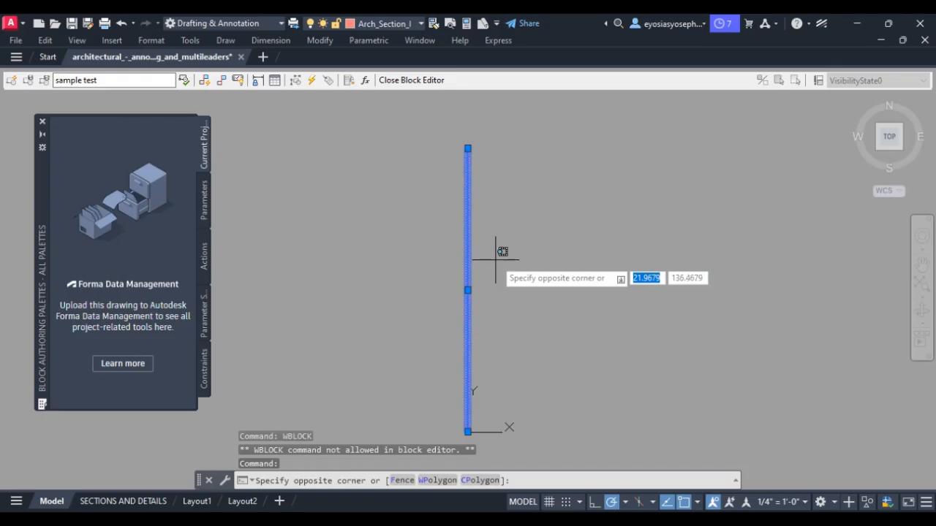
{"action": "key", "text": "Escape"}
{"action": "key", "text": "Escape"}
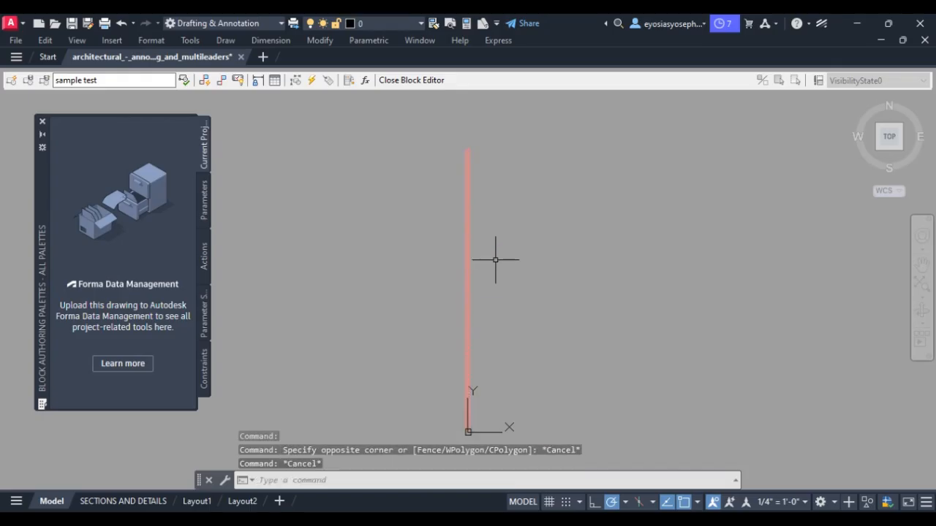
{"action": "type", "text": "w"}
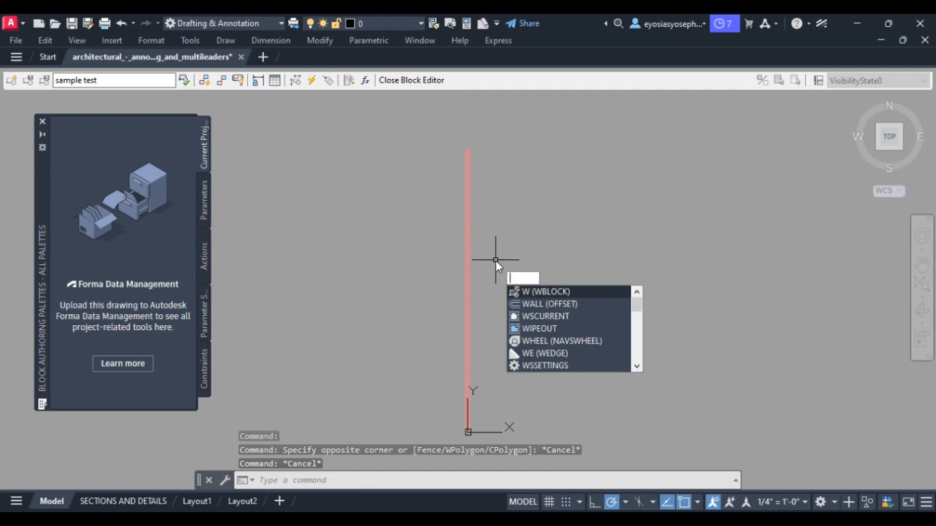
{"action": "key", "text": "BackSpace"}
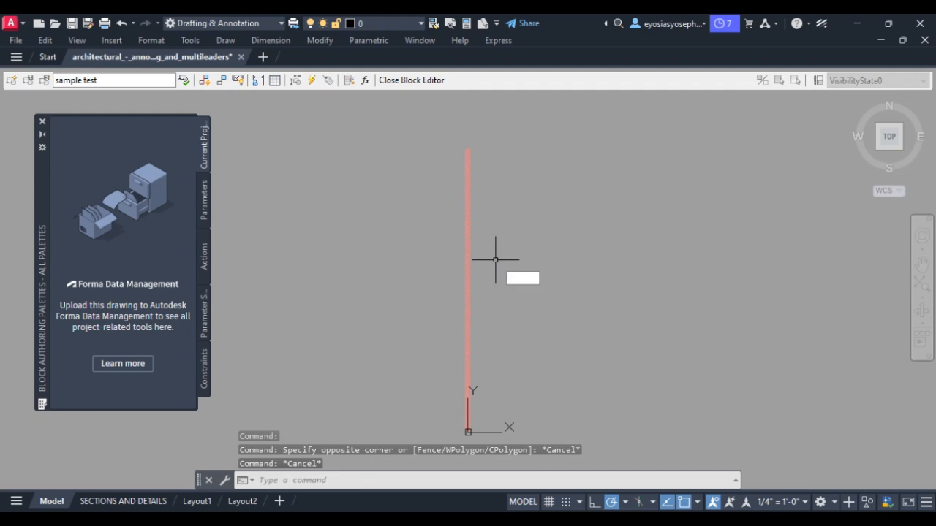
{"action": "key", "text": "Escape"}
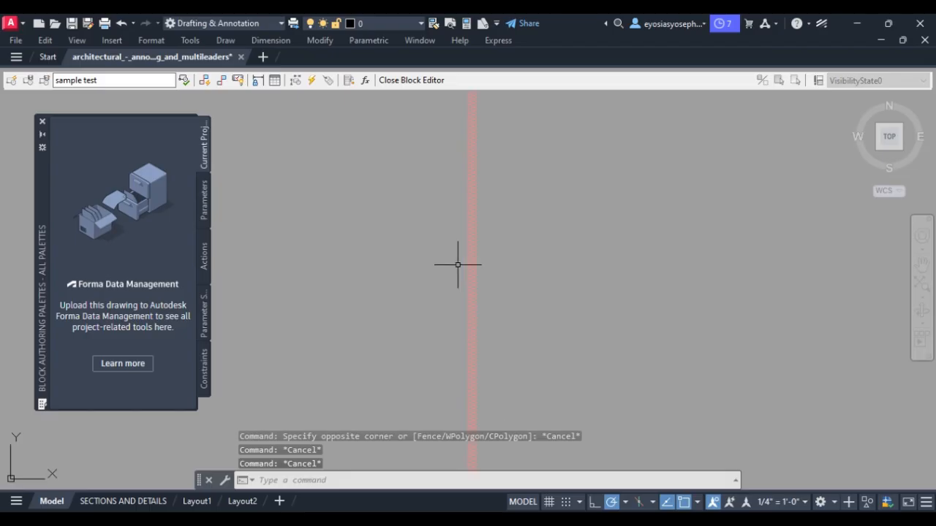
Dock the Block Authoring Palettes beside the block editor's drawing area.
{"action": "scroll", "coordinate": [509, 260], "scroll_direction": "down", "scroll_amount": 2}
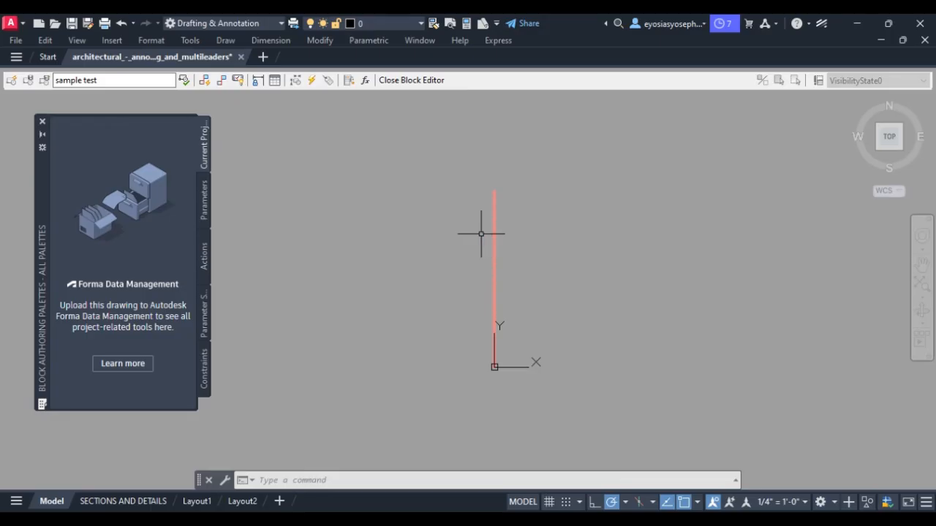
{"action": "left_click", "coordinate": [41, 135]}
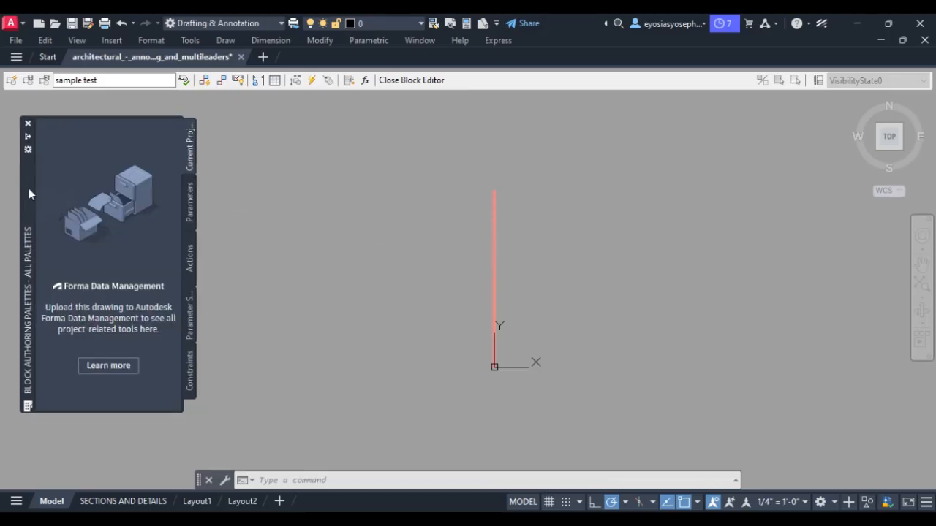
{"action": "double_click", "coordinate": [29, 193]}
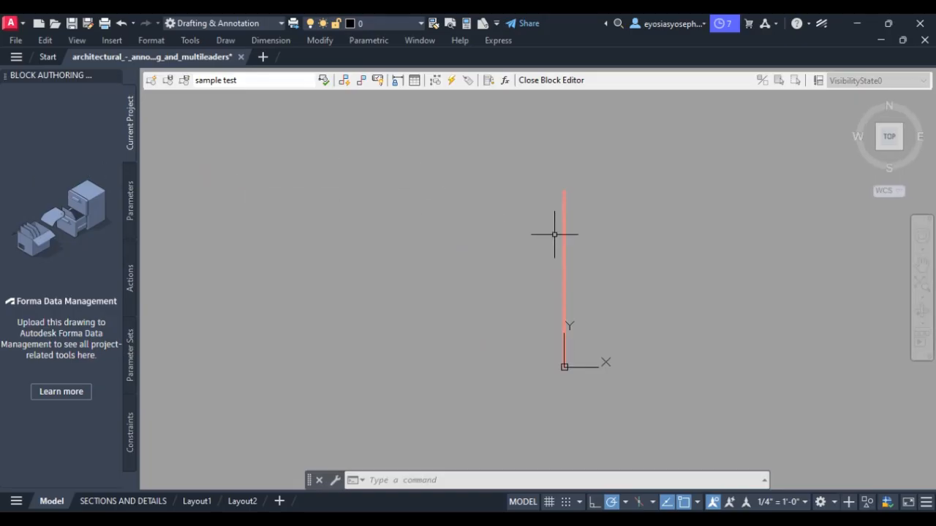
Open DesignCenter to browse the local disk's Autodesk and AutoCAD 2027 Sample folders, and collapse its palette to the title strip.
{"action": "type", "text": "adc"}
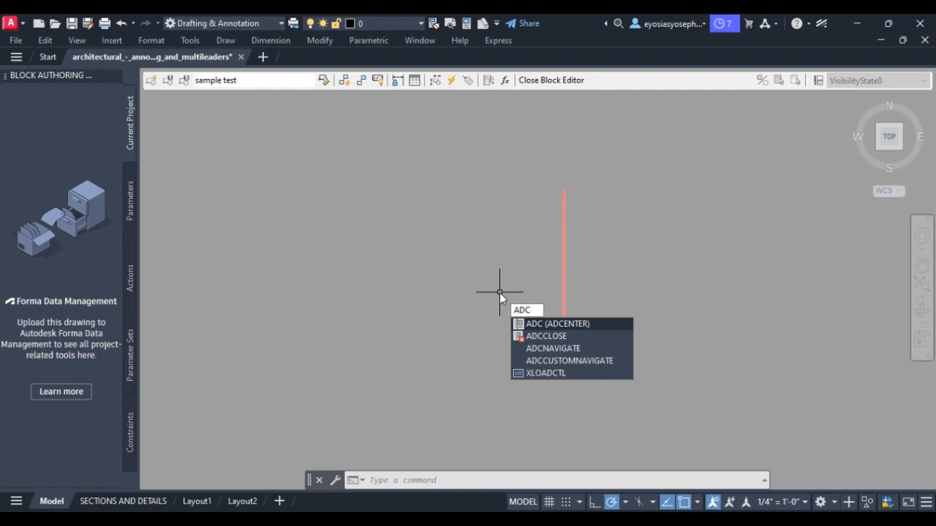
{"action": "key", "text": "Return"}
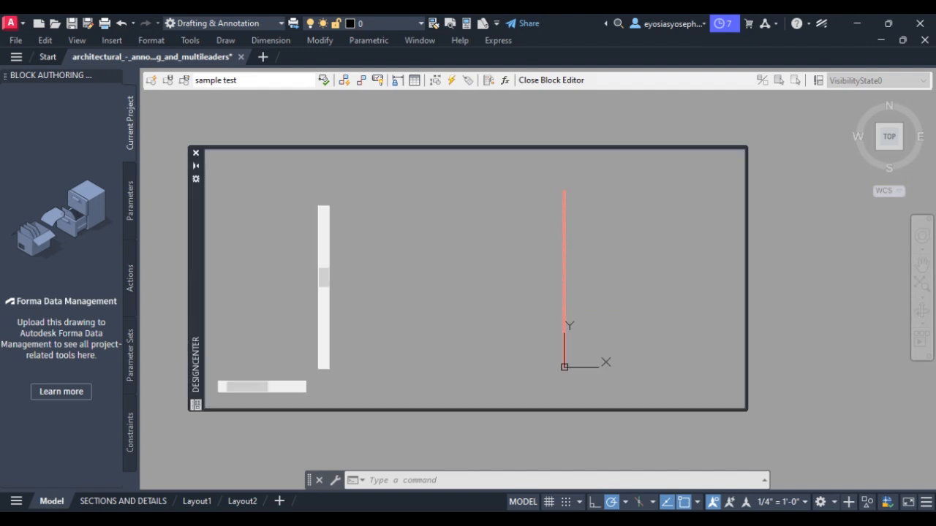
{"action": "left_click_drag", "start_coordinate": [319, 282], "coordinate": [316, 229]}
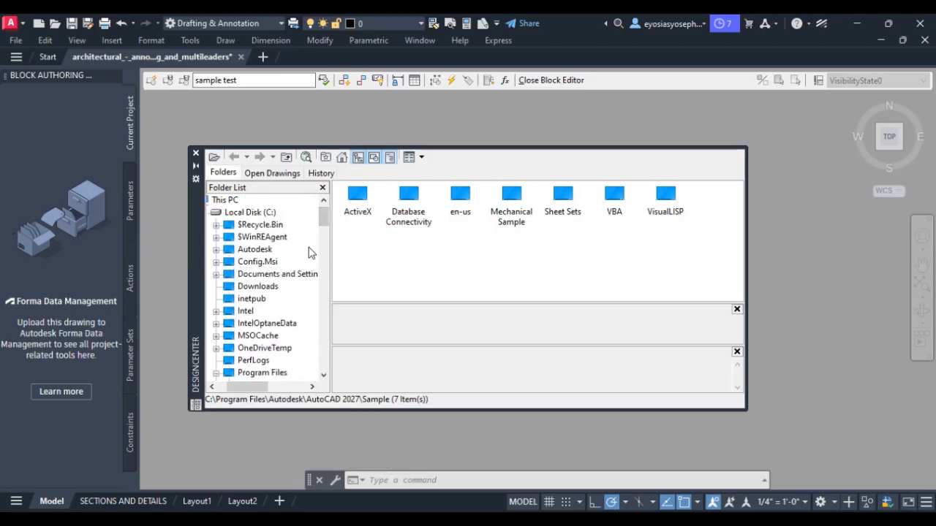
{"action": "left_click", "coordinate": [217, 250]}
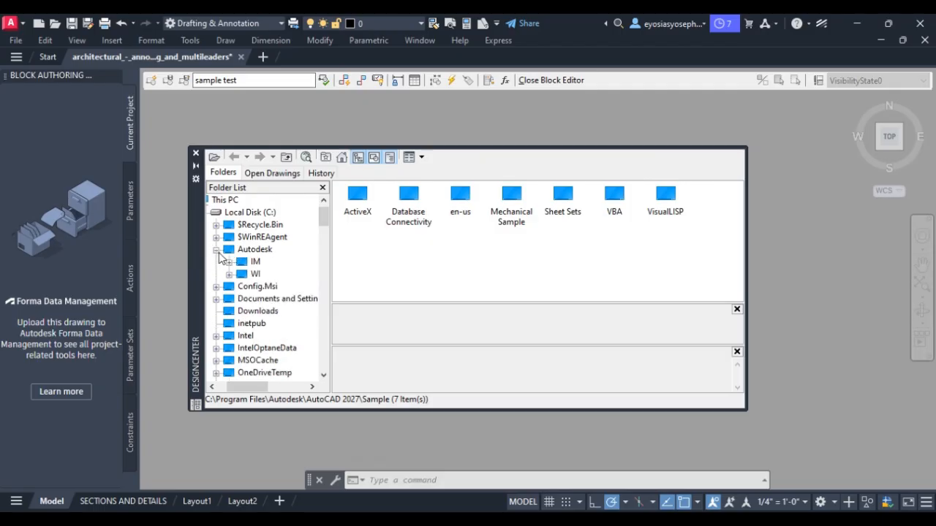
{"action": "left_click_drag", "start_coordinate": [327, 219], "coordinate": [326, 278]}
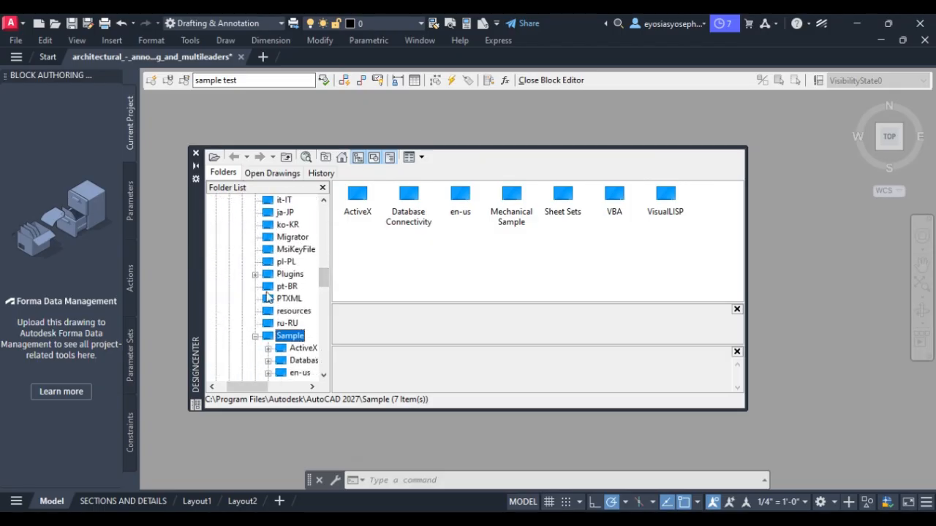
{"action": "left_click", "coordinate": [195, 166]}
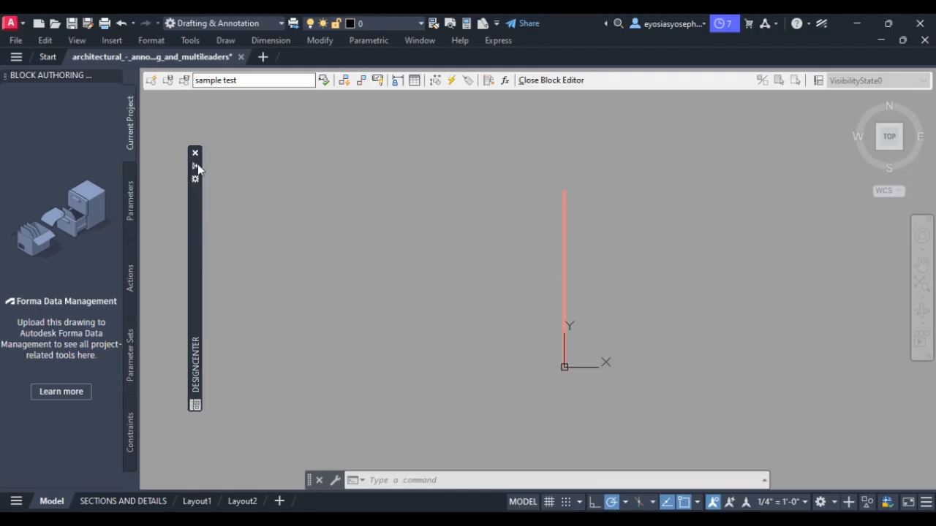
Open the tool palettes and look through the Architectural, Modeling and Electrical tool collections.
{"action": "type", "text": "to"}
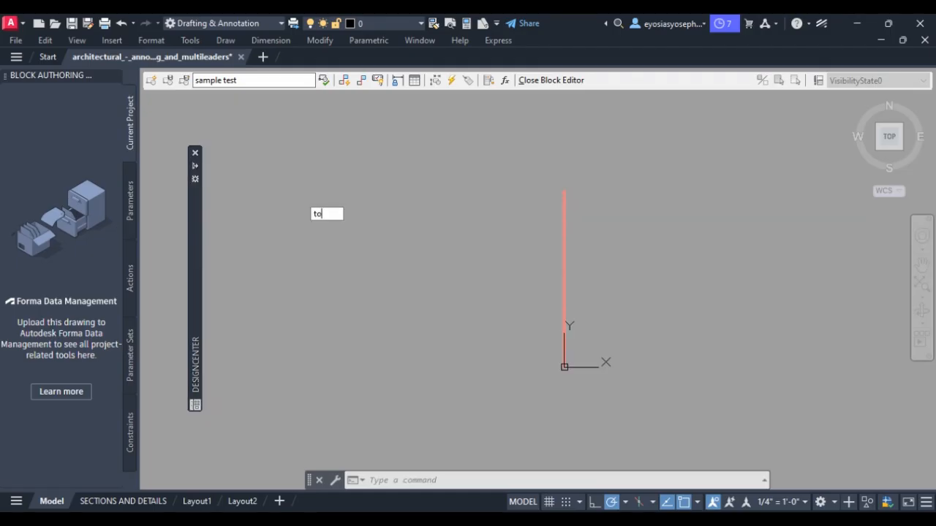
{"action": "type", "text": "ol"}
{"action": "key", "text": "Return"}
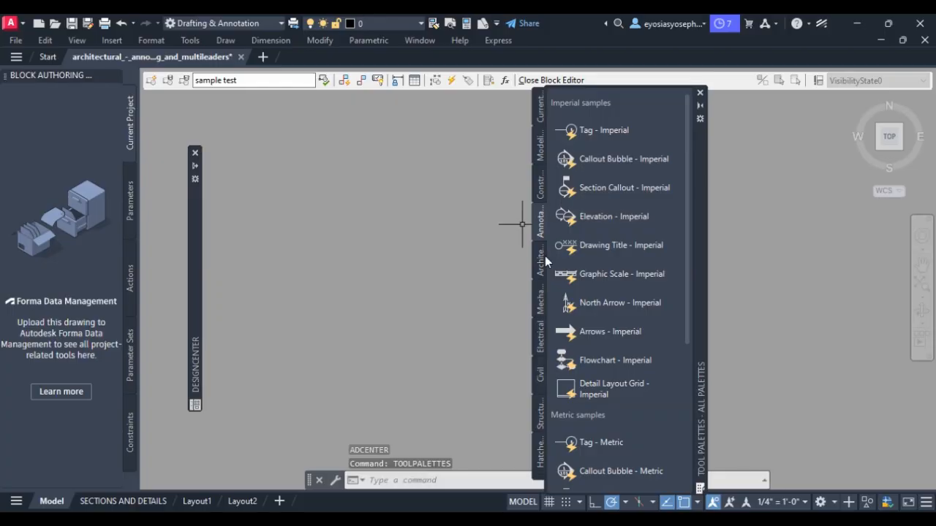
{"action": "left_click", "coordinate": [539, 261]}
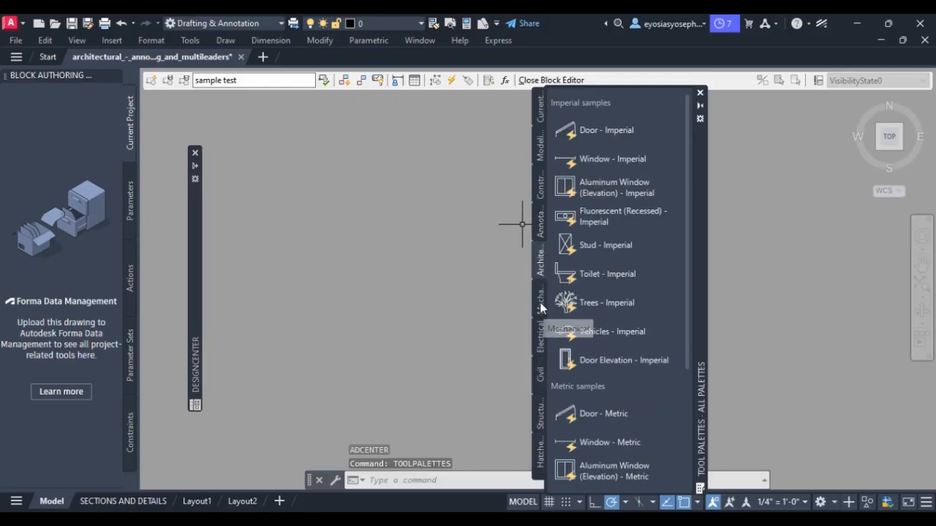
{"action": "left_click", "coordinate": [536, 115]}
{"action": "left_click", "coordinate": [540, 145]}
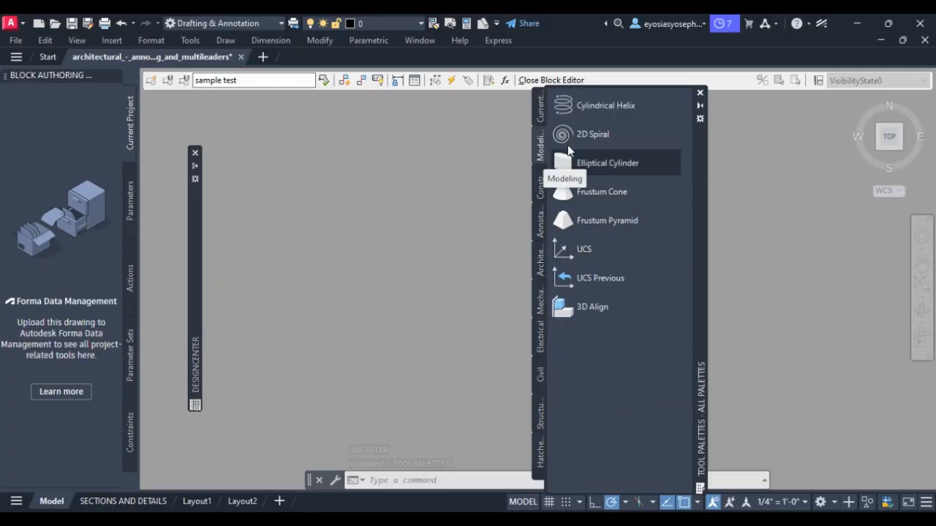
{"action": "left_click", "coordinate": [541, 343]}
Insert the Mechanical block Switch - Imperial to the left of the insulation, keeping its default attribute value XXX.
{"action": "left_click", "coordinate": [539, 296]}
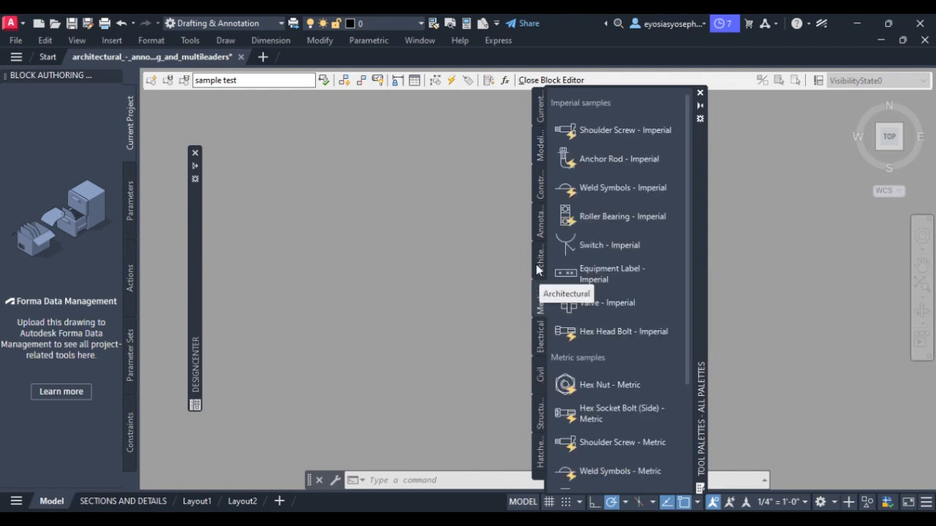
{"action": "left_click", "coordinate": [418, 282]}
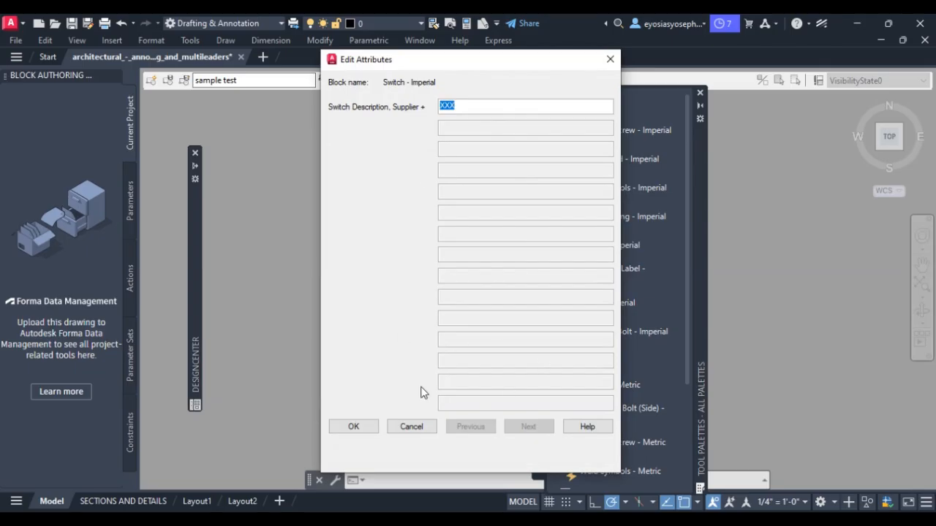
{"action": "left_click", "coordinate": [365, 424]}
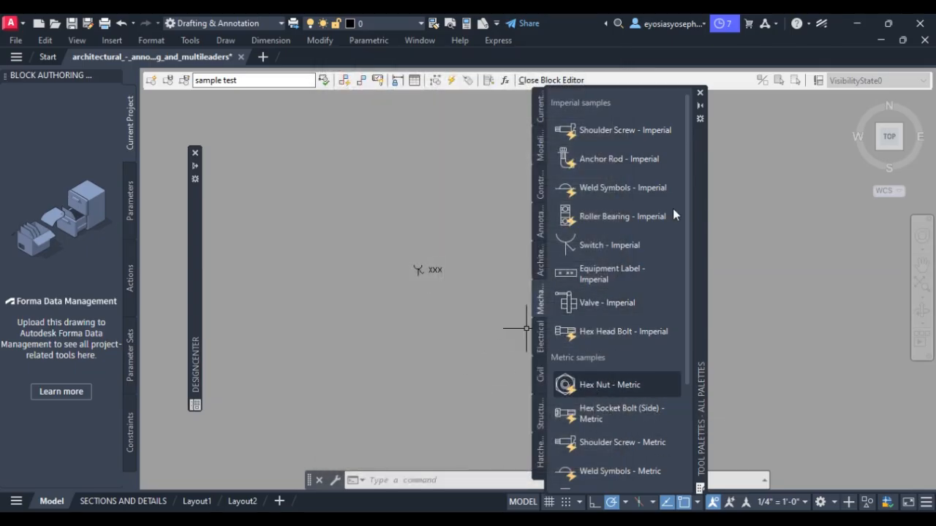
Insert the Valve - Metric block near the switch symbol with Dairy Valve Supplier set to "sample", and close the tool palettes.
{"action": "left_click_drag", "start_coordinate": [689, 235], "coordinate": [688, 393]}
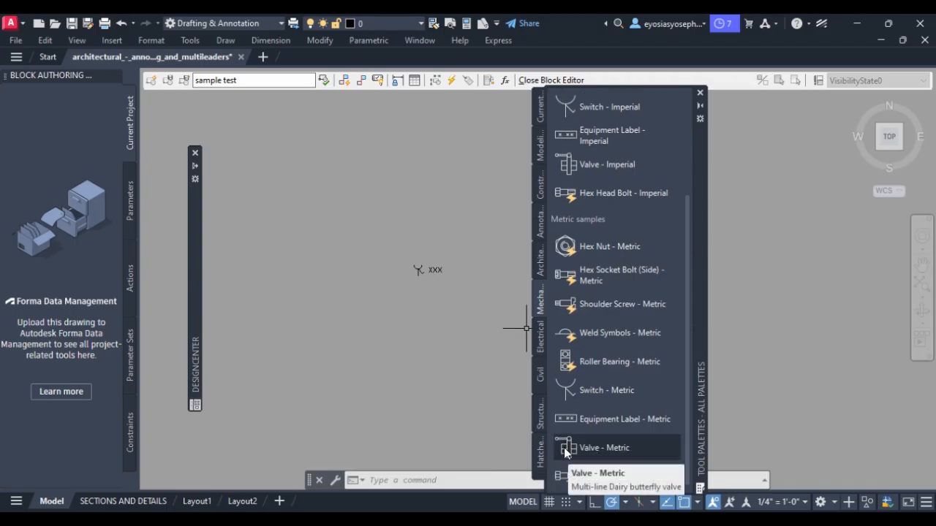
{"action": "left_click_drag", "start_coordinate": [564, 448], "coordinate": [487, 300]}
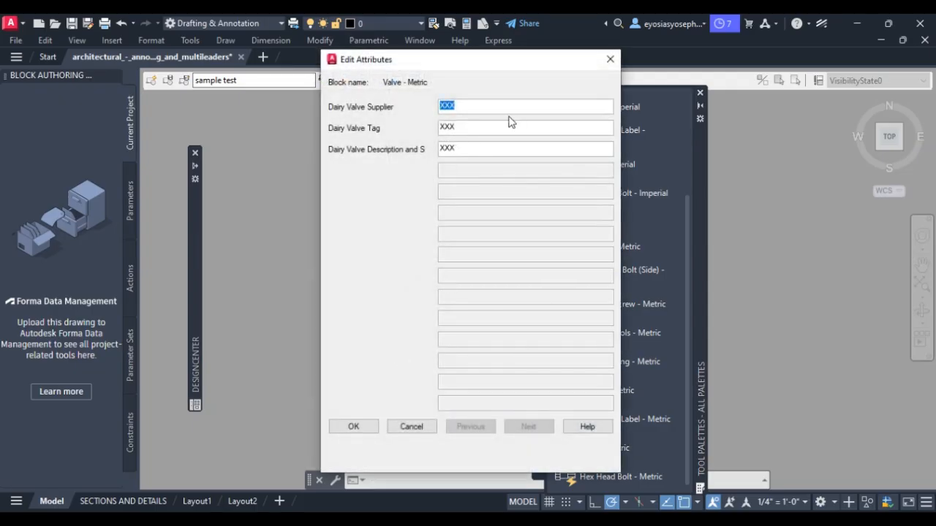
{"action": "key", "text": "BackSpace"}
{"action": "key", "text": "Tab"}
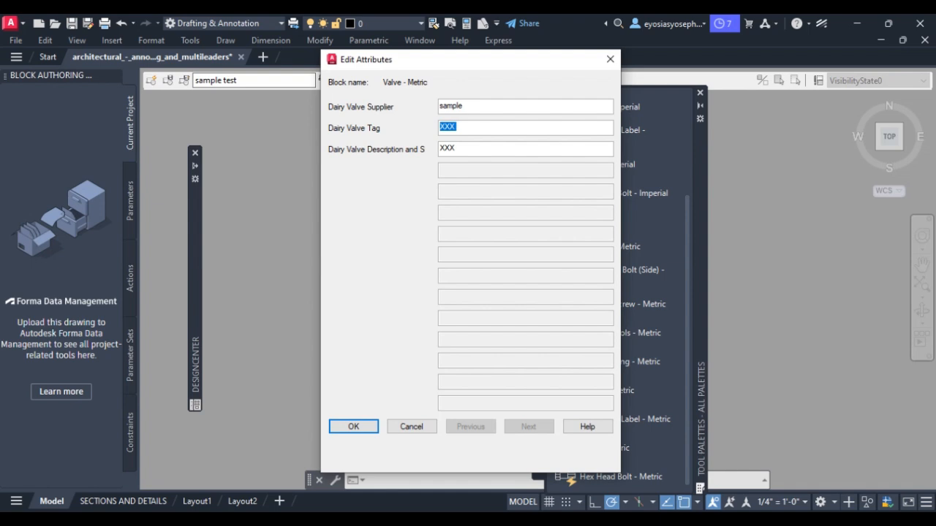
{"action": "left_click", "coordinate": [354, 429]}
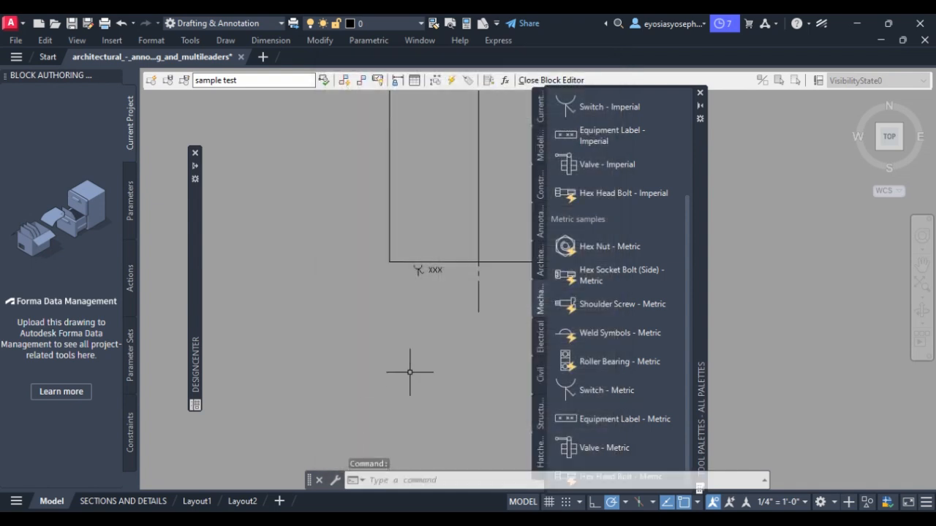
{"action": "left_click", "coordinate": [700, 92]}
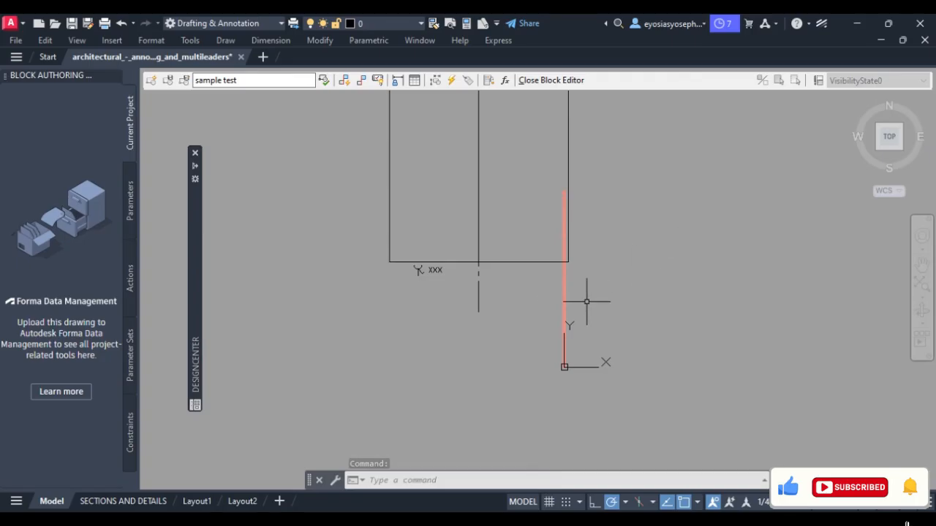
{"action": "left_click", "coordinate": [563, 302]}
{"action": "left_click", "coordinate": [630, 306]}
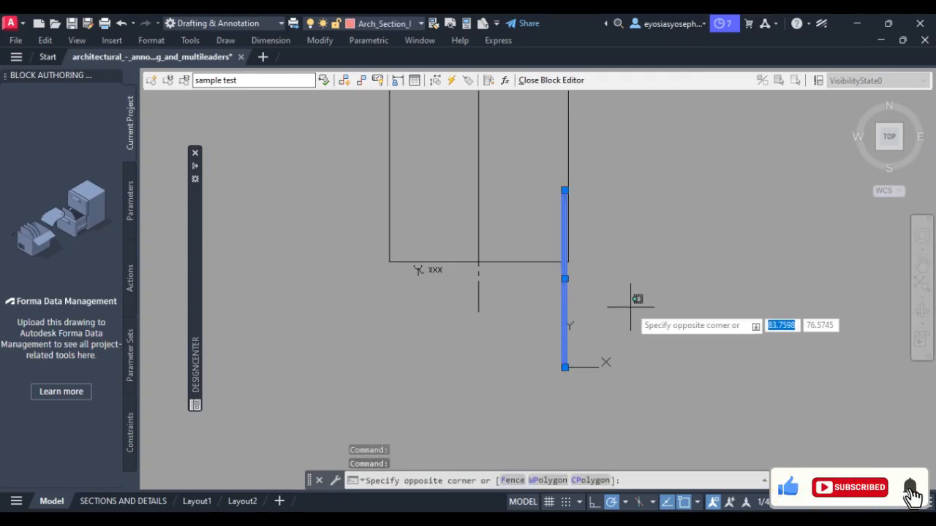
{"action": "left_click", "coordinate": [630, 307]}
{"action": "key", "text": "Escape"}
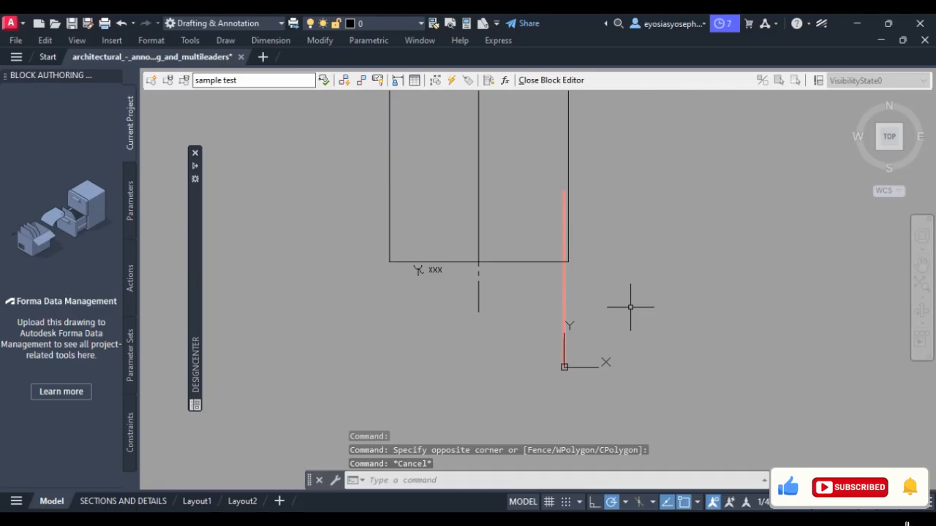
{"action": "key", "text": "Escape"}
{"action": "key", "text": "Escape"}
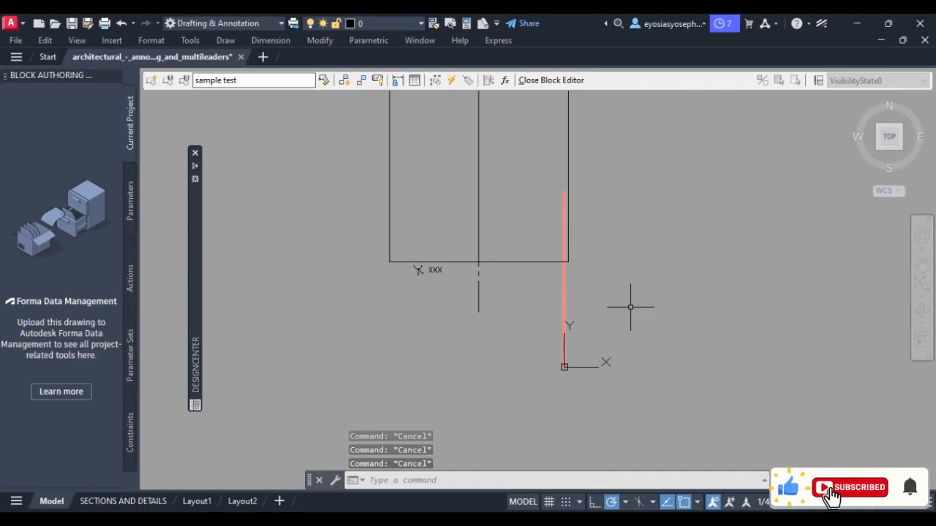